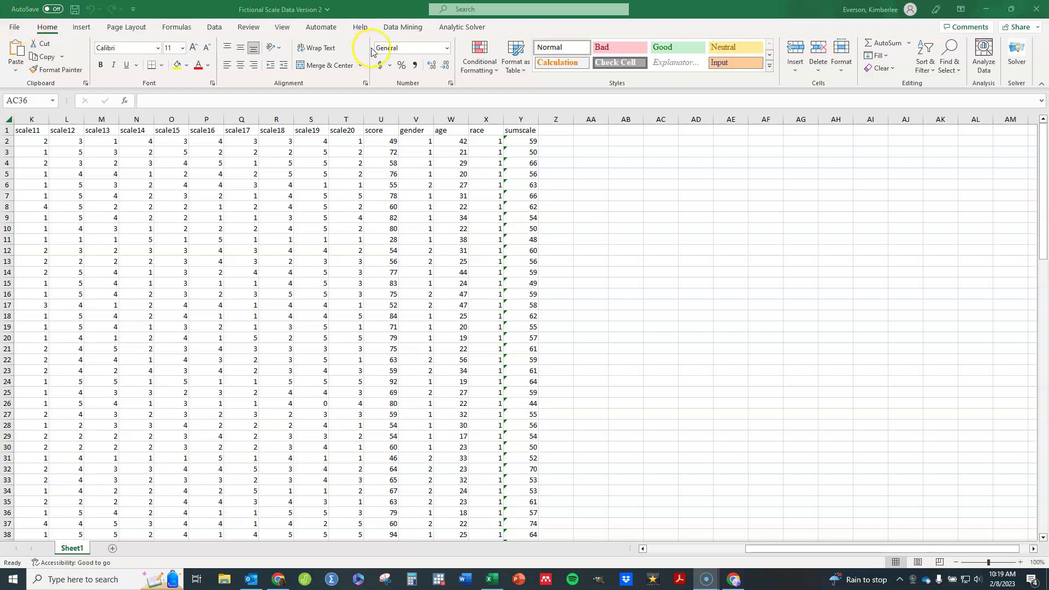
Step: Switch to the Data tab of the Fictional Scale Data Version 2 workbook
{"action": "left_click", "coordinate": [213, 29]}
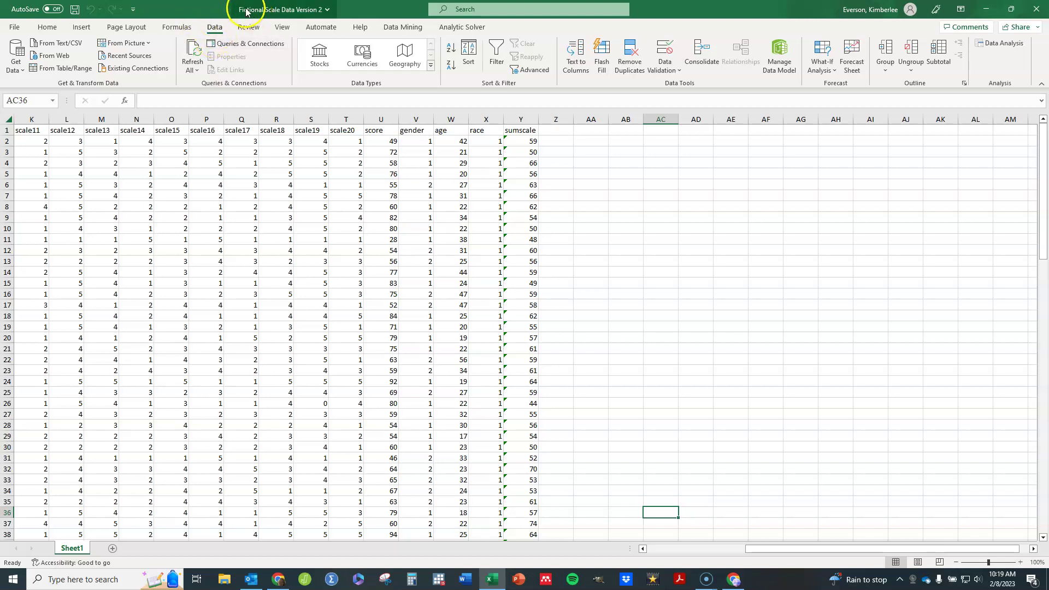
Step: Confirm the Analysis ToolPak add-in is enabled via Options > Add-ins
{"action": "left_click", "coordinate": [15, 27]}
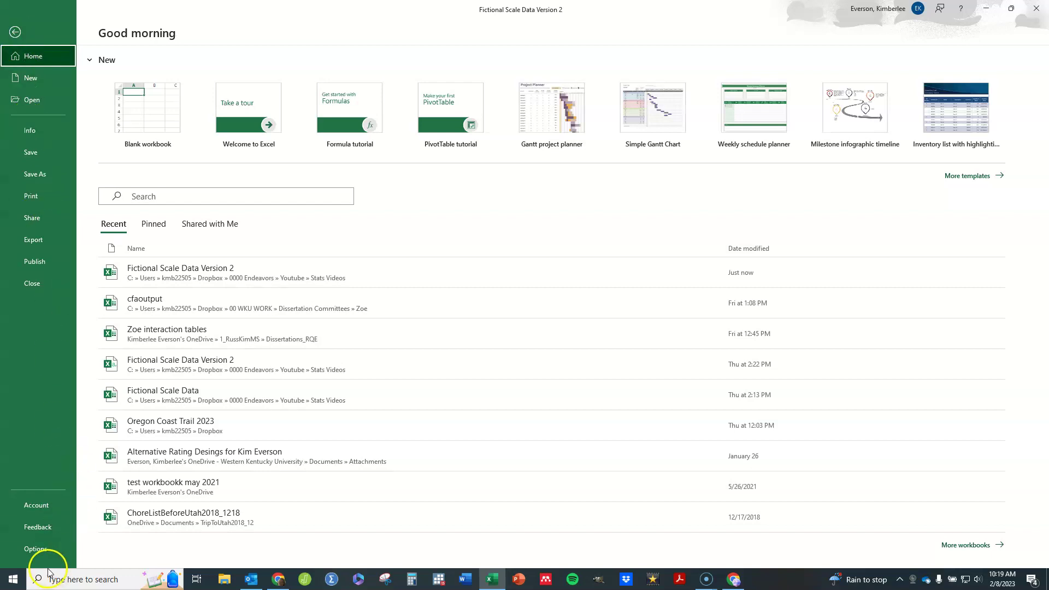
{"action": "left_click", "coordinate": [35, 548]}
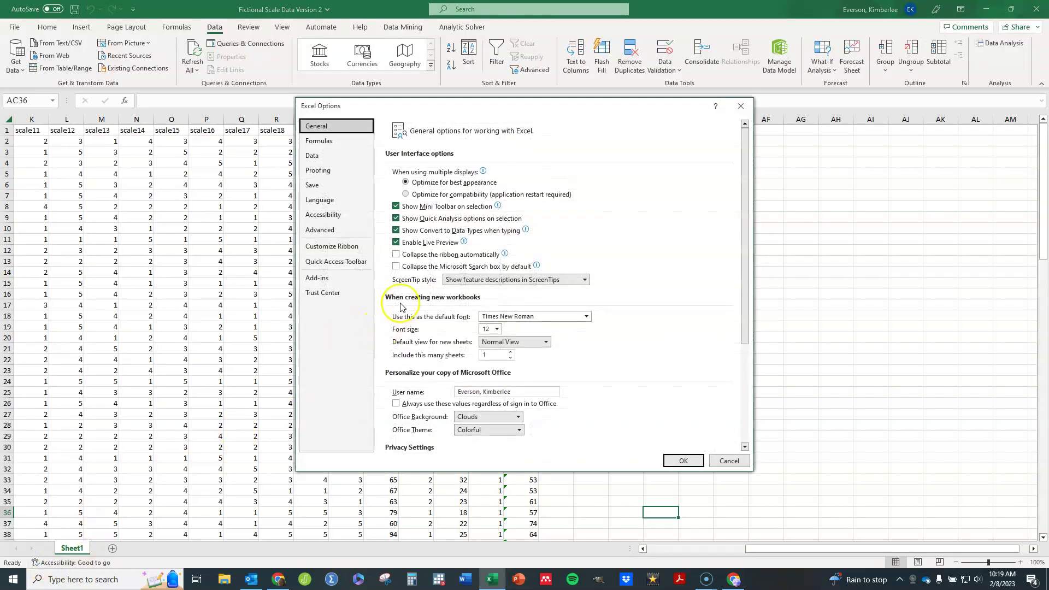
{"action": "left_click", "coordinate": [318, 280]}
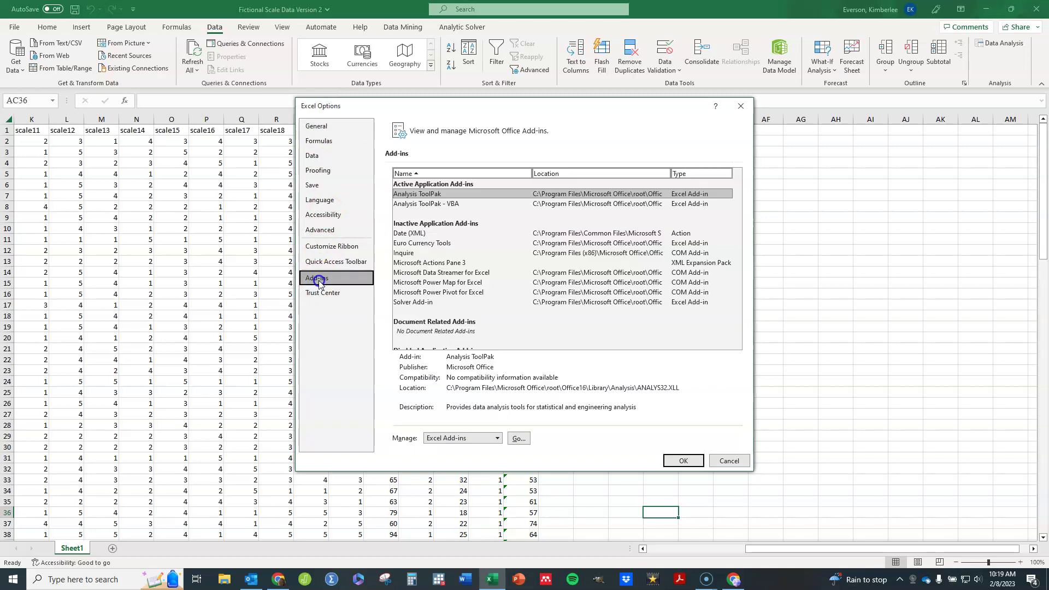
{"action": "left_click", "coordinate": [405, 195]}
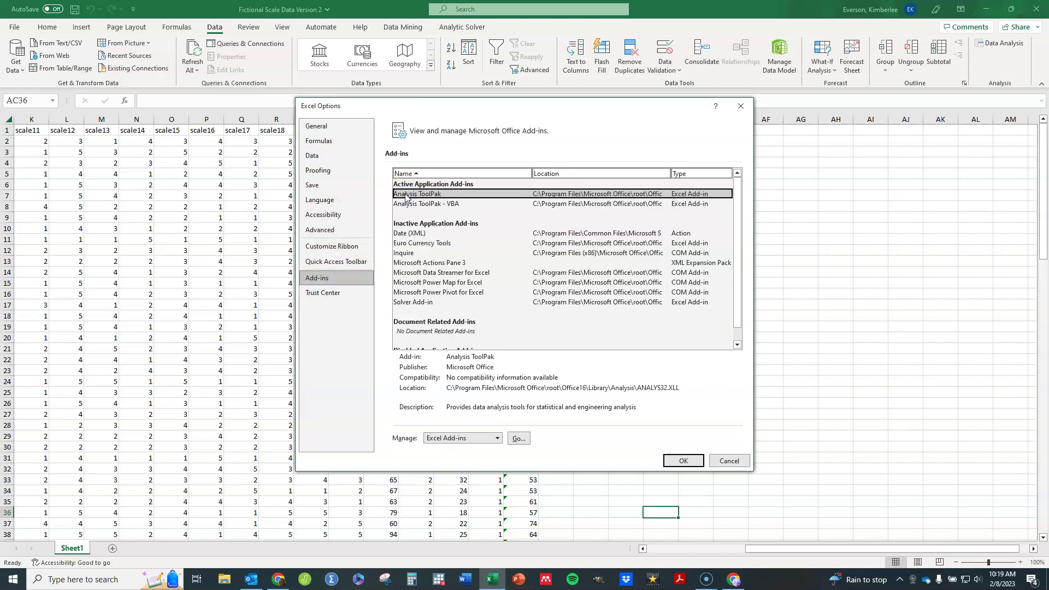
{"action": "left_click", "coordinate": [522, 441]}
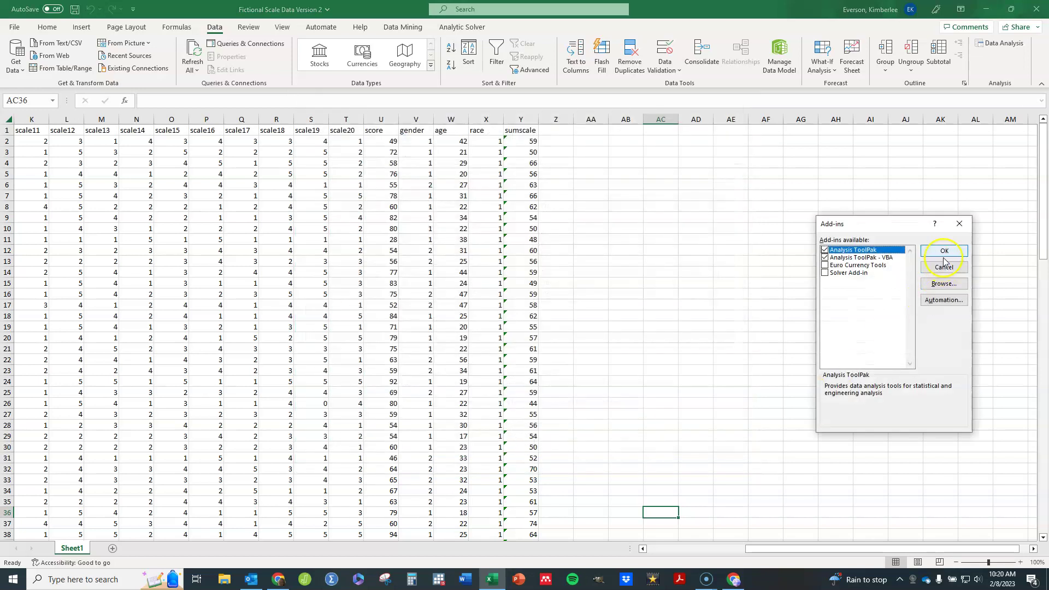
{"action": "left_click_drag", "start_coordinate": [908, 231], "coordinate": [591, 217]}
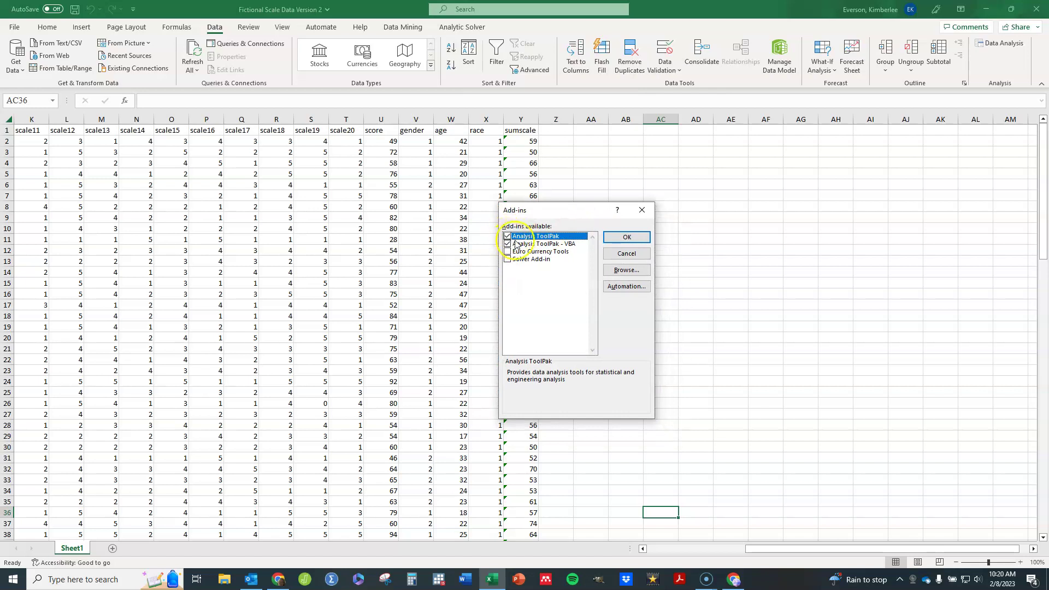
{"action": "left_click", "coordinate": [617, 237]}
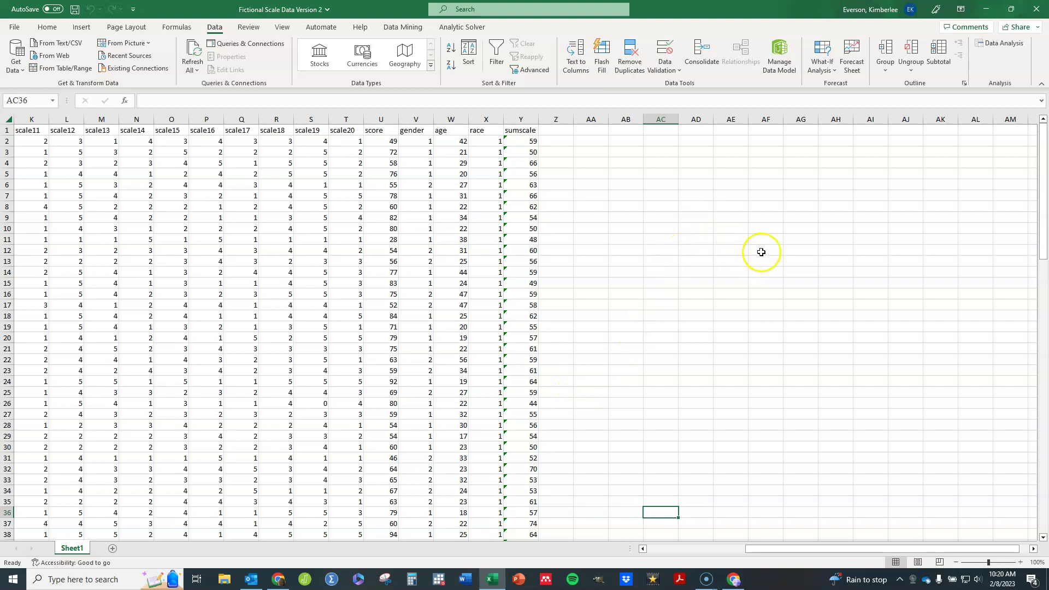
Step: Open Data Analysis and select F-Test Two-Sample for Variances from the tools list
{"action": "left_click", "coordinate": [997, 51]}
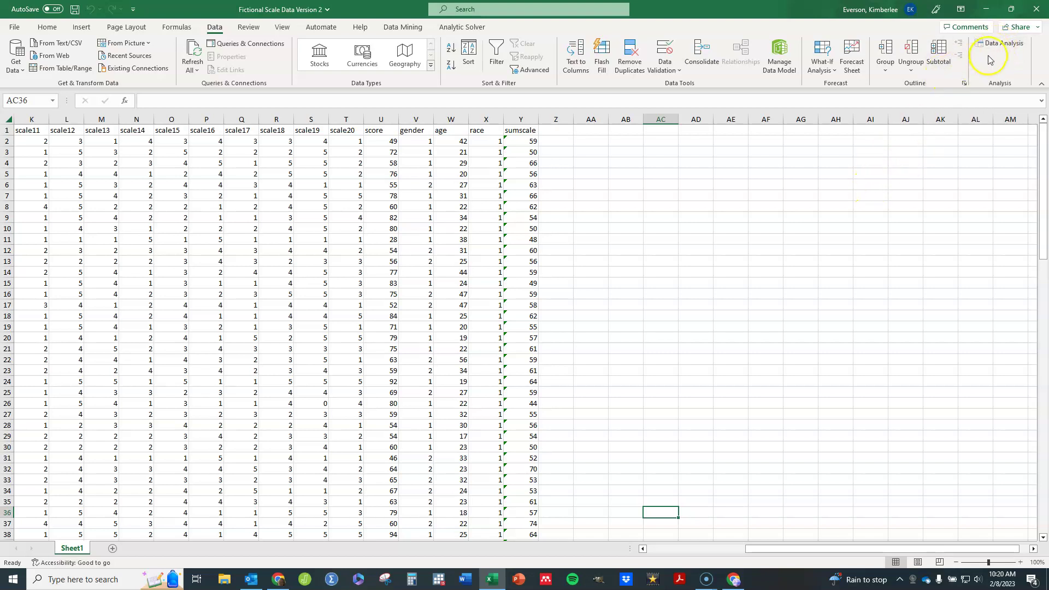
{"action": "left_click", "coordinate": [997, 47]}
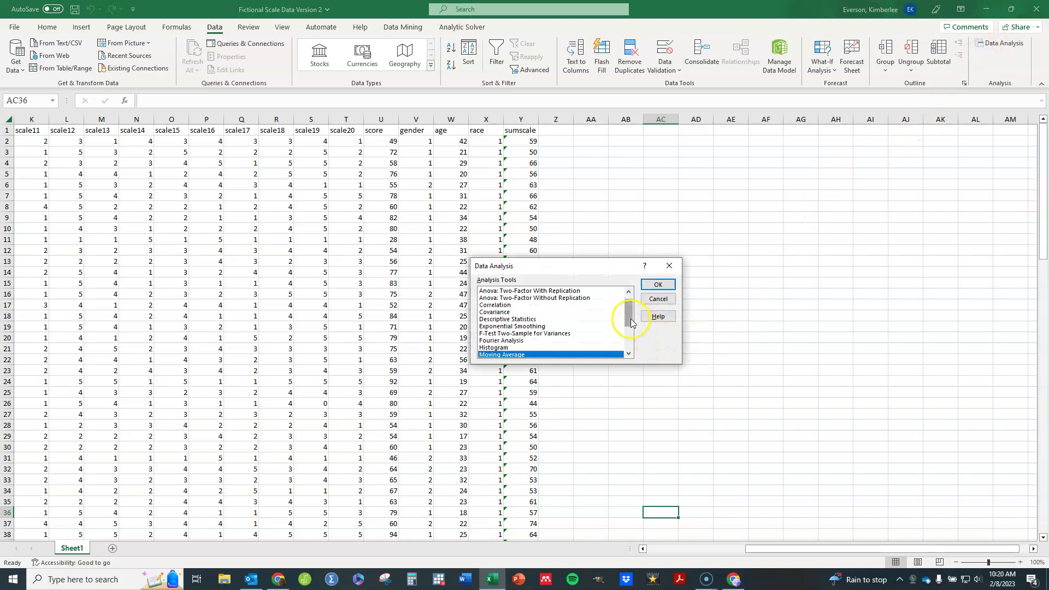
{"action": "mouse_move", "coordinate": [628, 316]}
{"action": "left_mouse_down"}
{"action": "mouse_move", "coordinate": [628, 358]}
{"action": "mouse_move", "coordinate": [621, 299]}
{"action": "mouse_move", "coordinate": [617, 310]}
{"action": "left_mouse_up"}
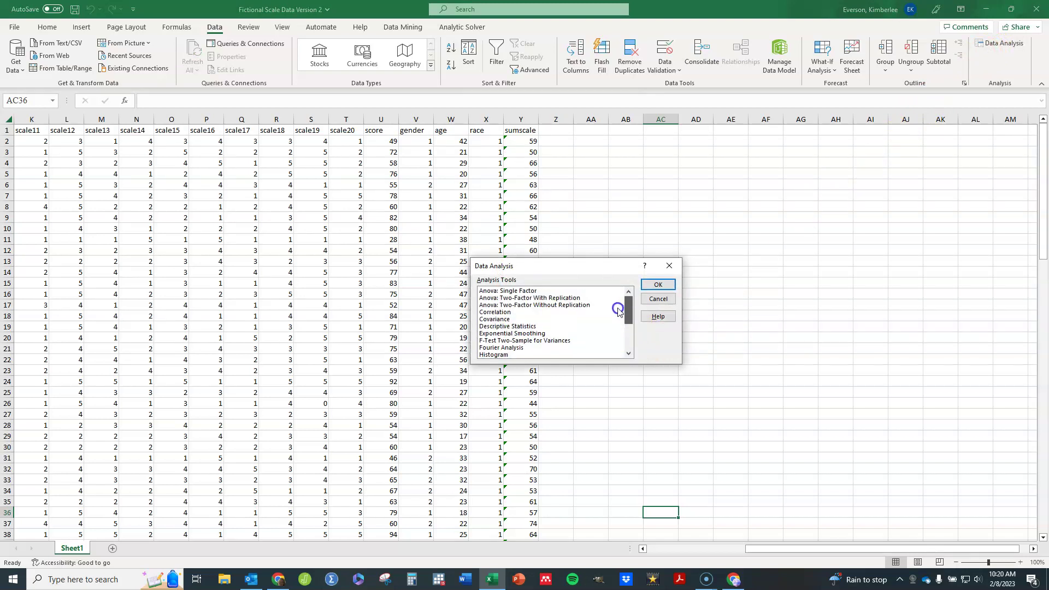
{"action": "left_click", "coordinate": [551, 341]}
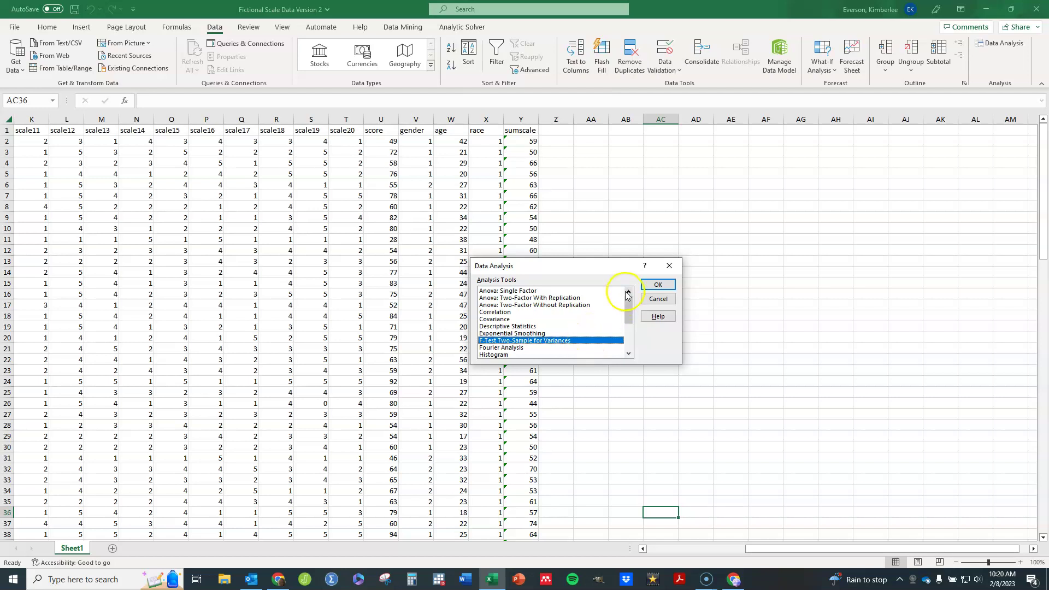
{"action": "left_click", "coordinate": [653, 290]}
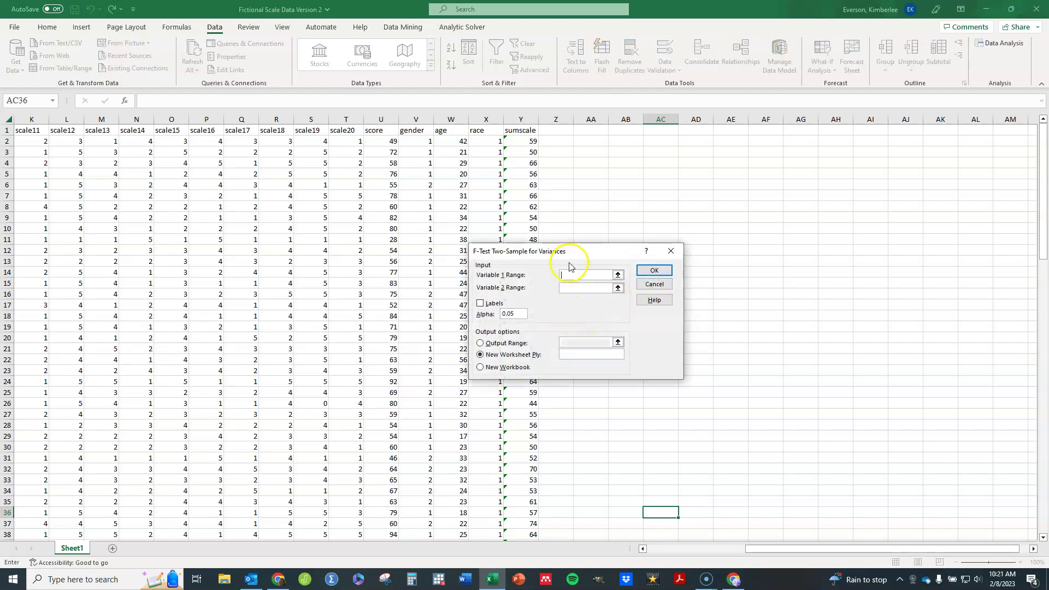
{"action": "left_click_drag", "start_coordinate": [579, 253], "coordinate": [746, 196]}
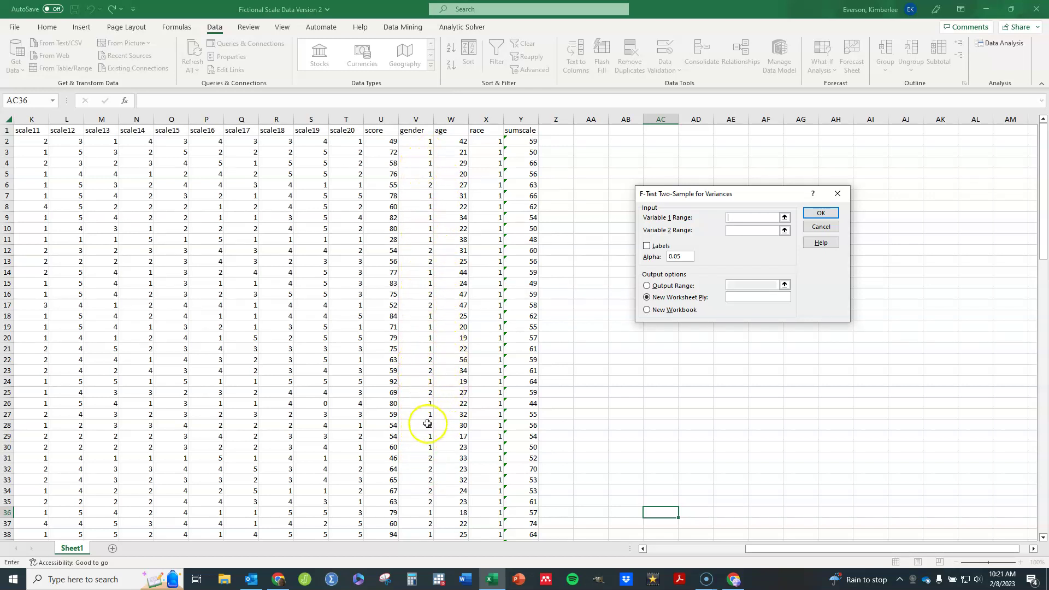
{"action": "left_click", "coordinate": [812, 227]}
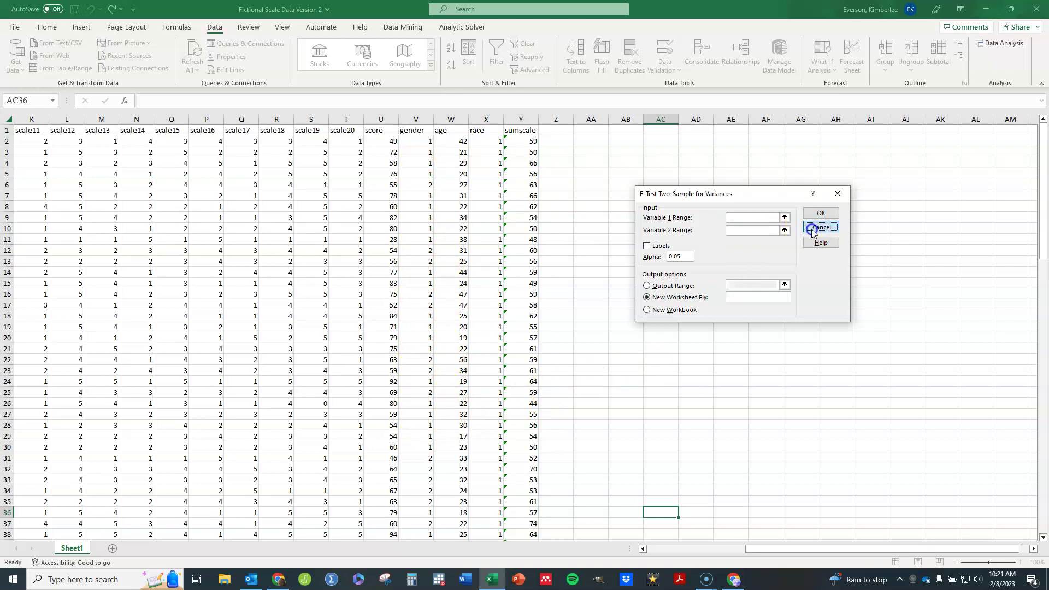
Step: Sort the whole sheet by gender, smallest to largest, so gender 1 rows come first
{"action": "left_click", "coordinate": [824, 241]}
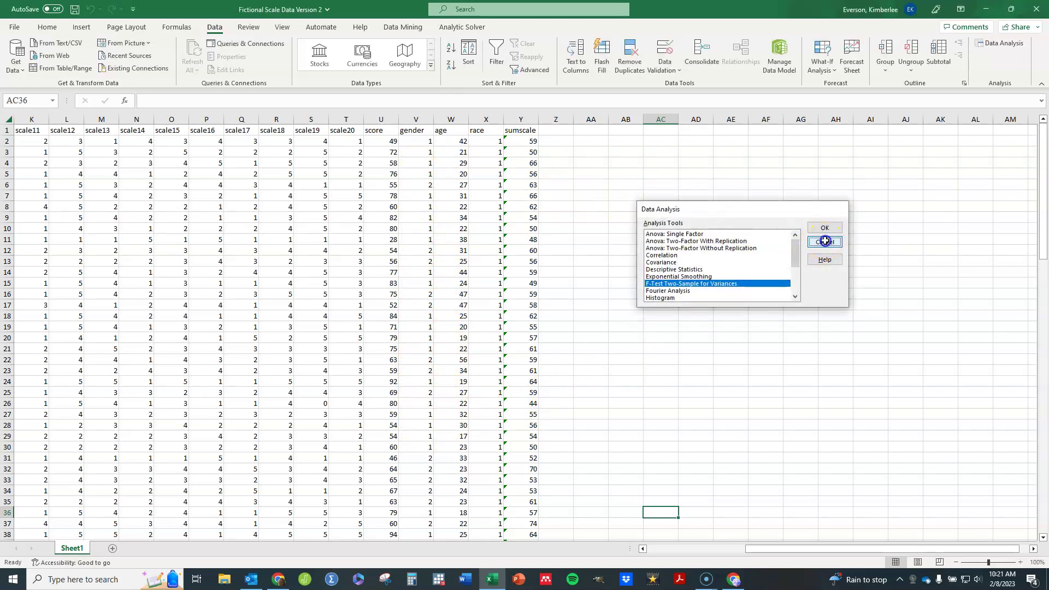
{"action": "left_click", "coordinate": [6, 118]}
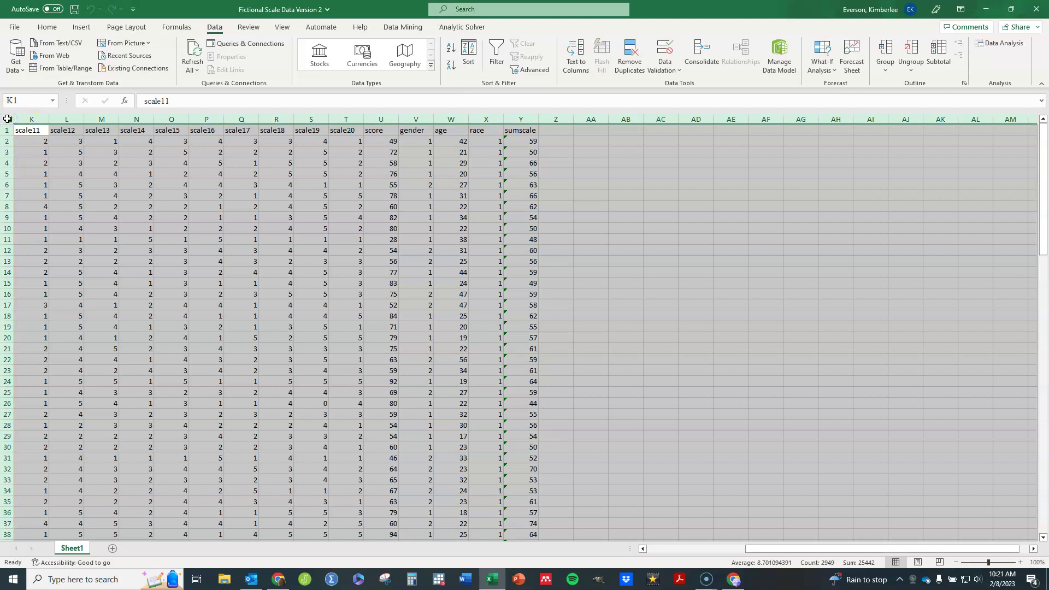
{"action": "left_click", "coordinate": [468, 53]}
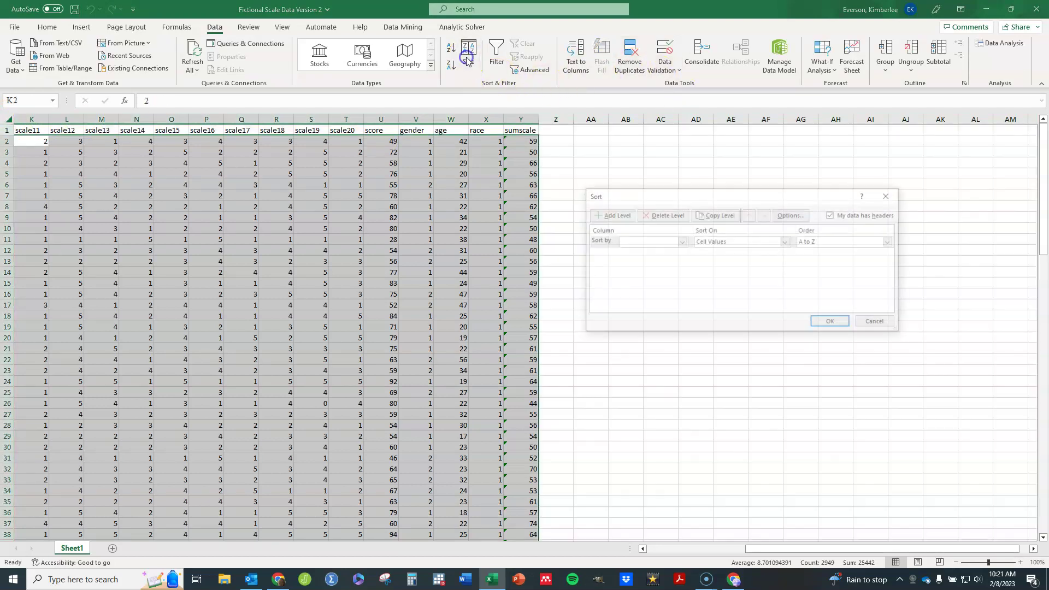
{"action": "left_click", "coordinate": [681, 242]}
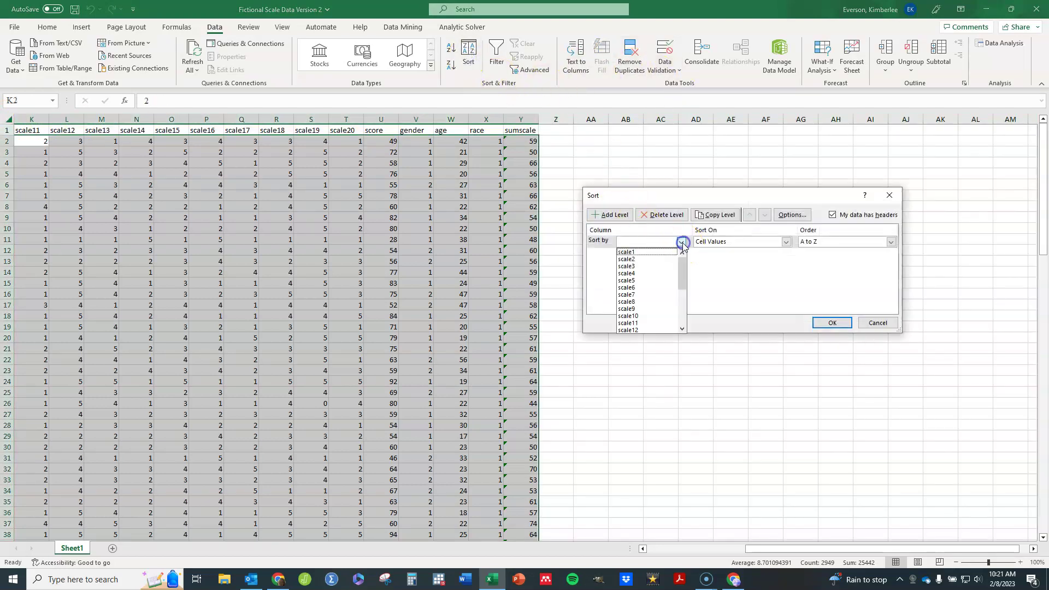
{"action": "left_click_drag", "start_coordinate": [677, 281], "coordinate": [676, 310]}
{"action": "left_click", "coordinate": [628, 309]}
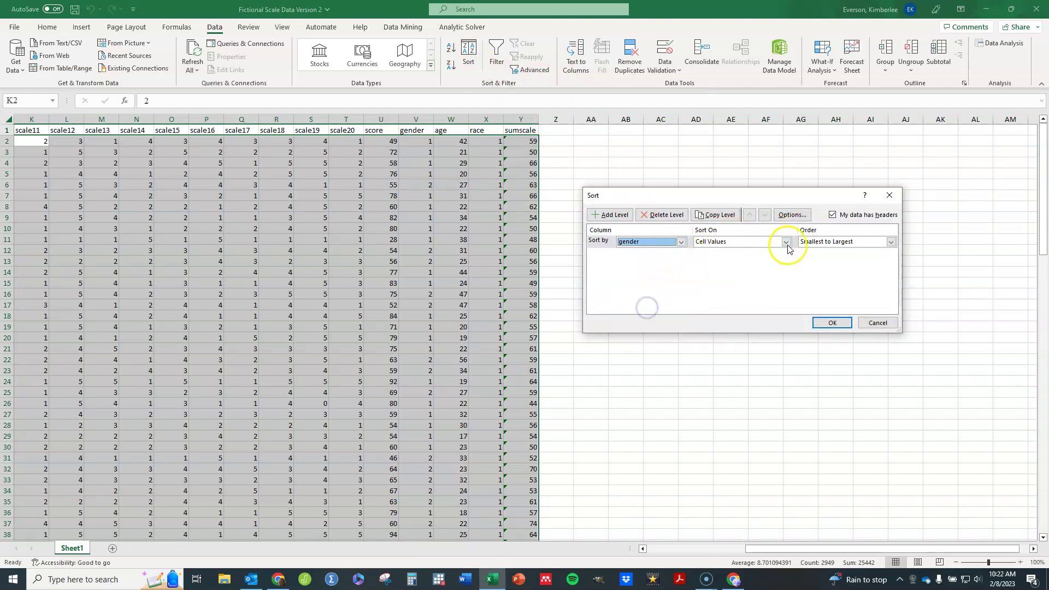
{"action": "left_click", "coordinate": [829, 323]}
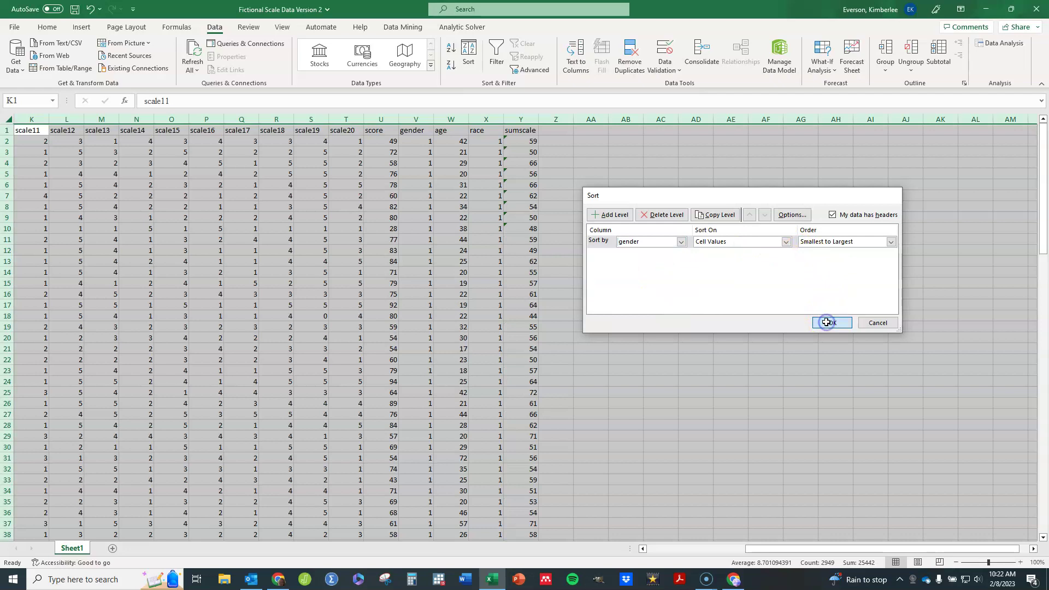
{"action": "left_click", "coordinate": [649, 239]}
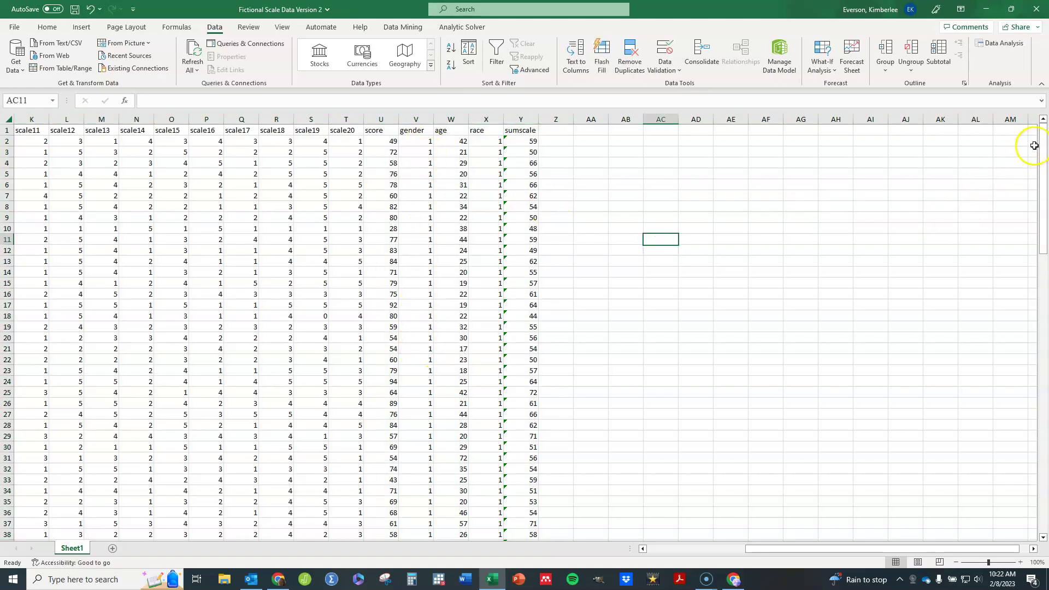
{"action": "left_click_drag", "start_coordinate": [1040, 145], "coordinate": [1036, 329]}
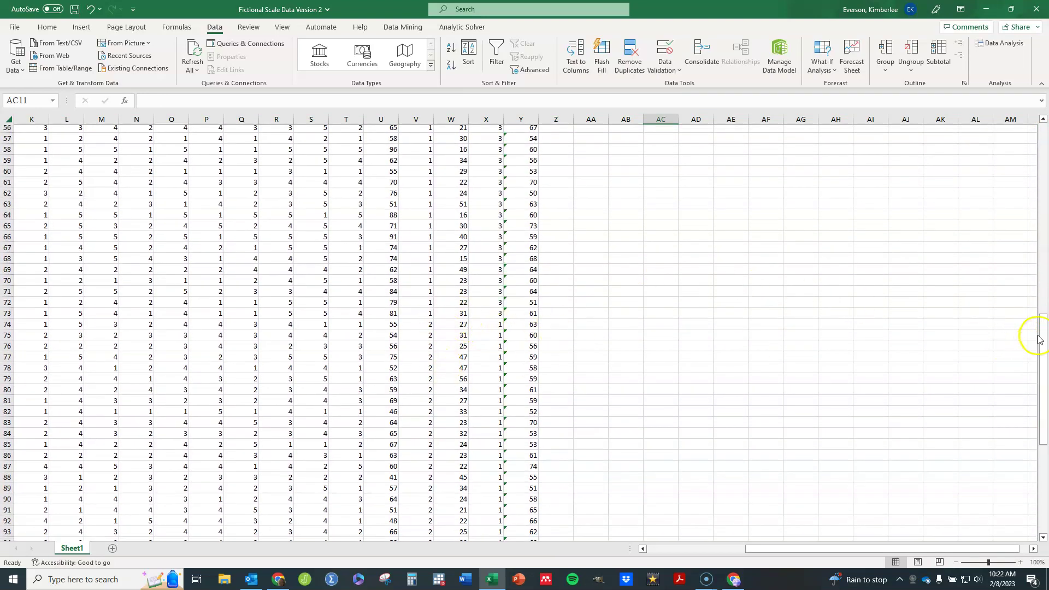
{"action": "left_click_drag", "start_coordinate": [1042, 334], "coordinate": [1030, 116]}
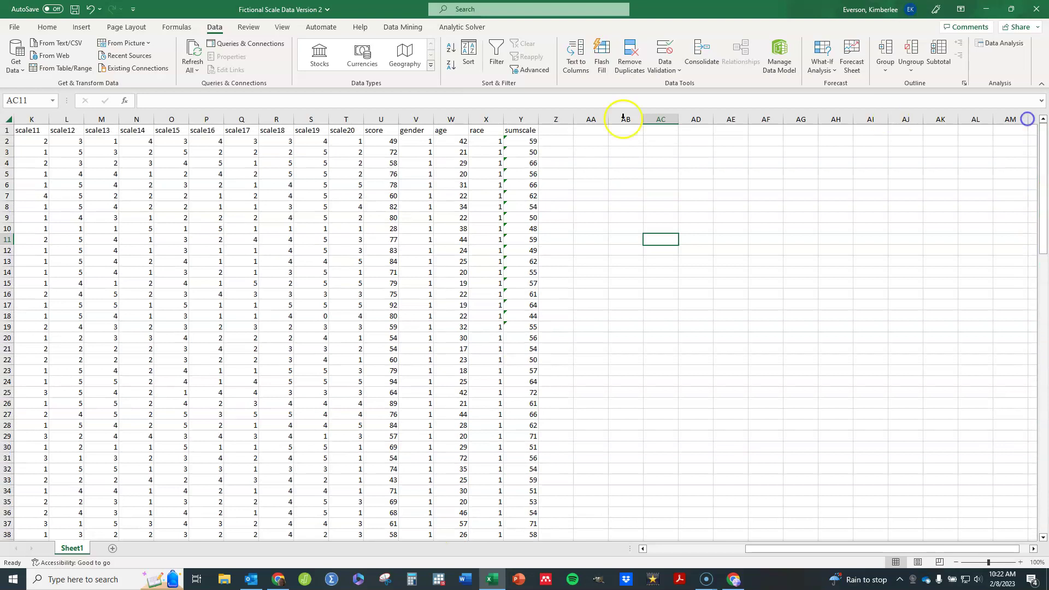
Step: Start an F-Test Two-Sample for Variances with Variable 1 Range set to Y2:Y73
{"action": "left_click", "coordinate": [601, 148]}
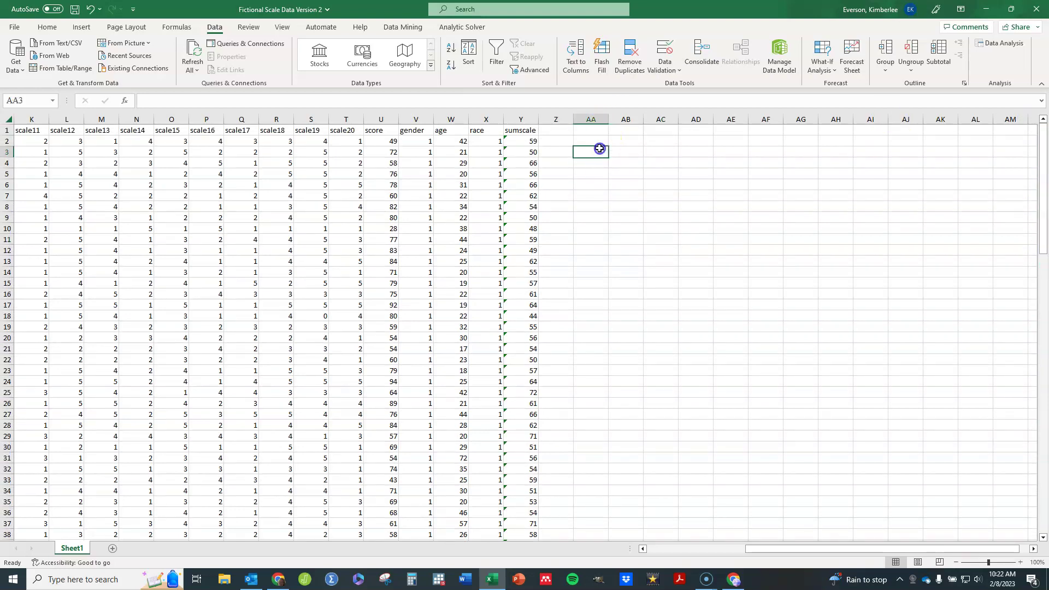
{"action": "left_click", "coordinate": [991, 46]}
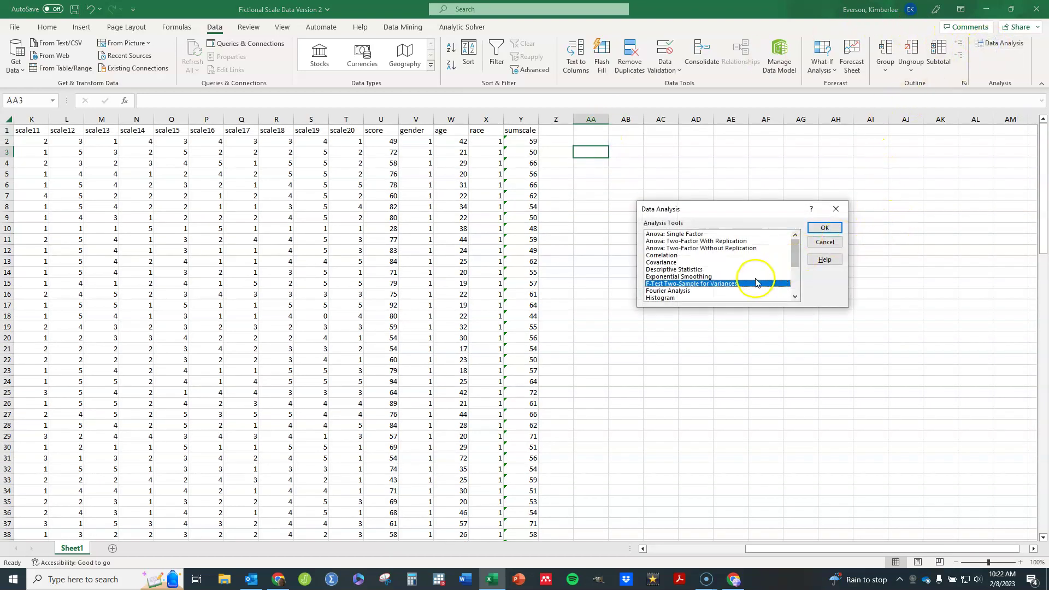
{"action": "left_click", "coordinate": [834, 228]}
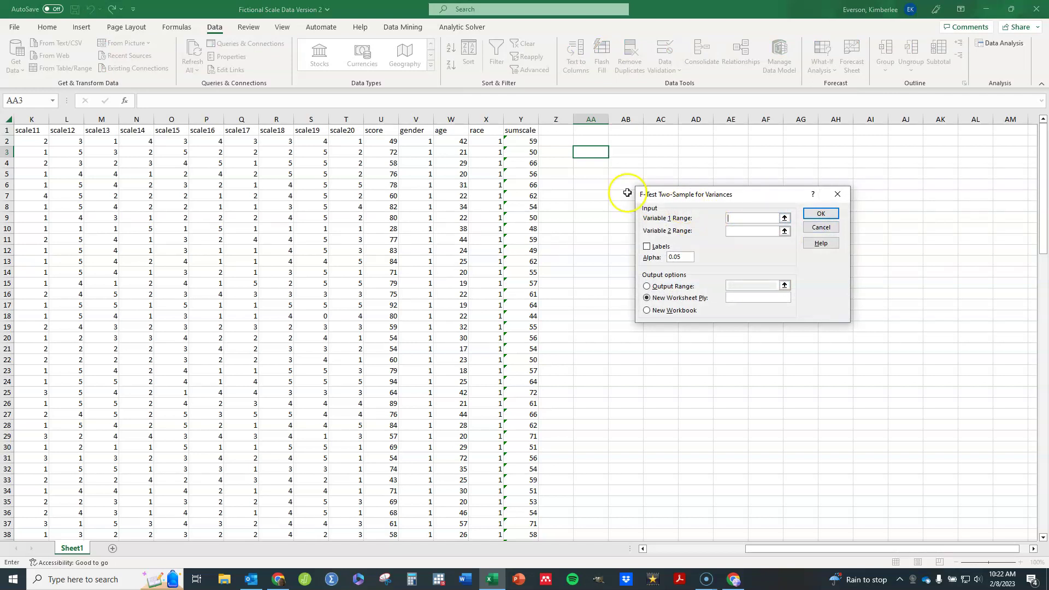
{"action": "left_click", "coordinate": [532, 142]}
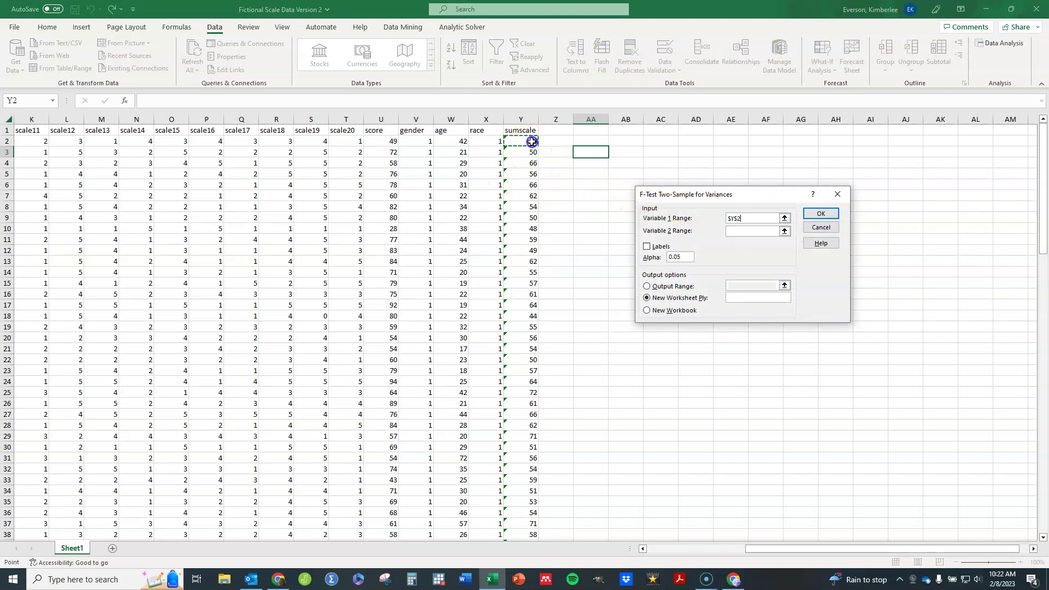
{"action": "left_click_drag", "start_coordinate": [532, 142], "coordinate": [523, 544]}
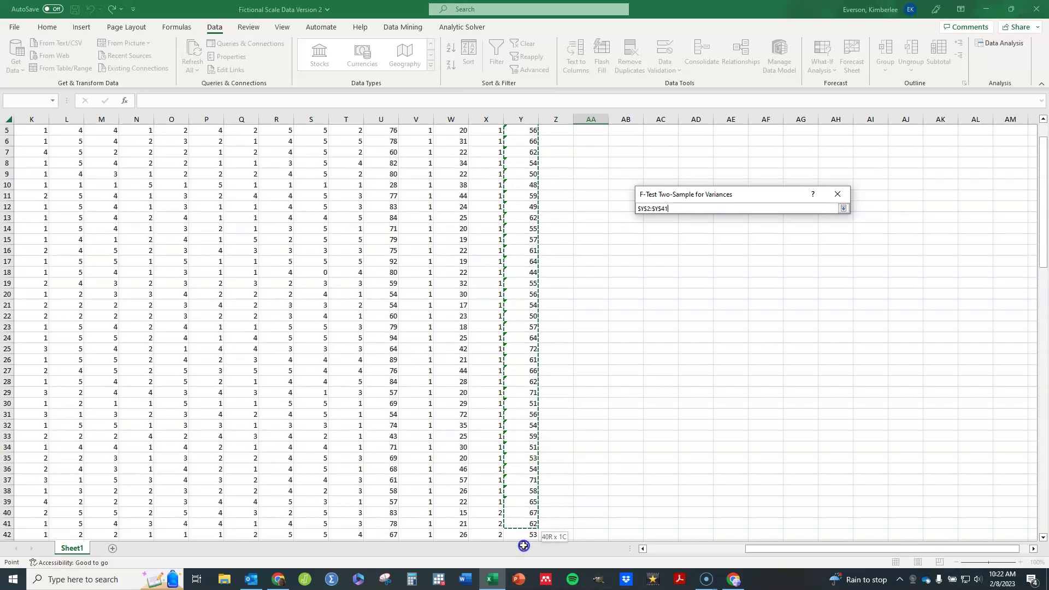
{"action": "left_click_drag", "start_coordinate": [523, 545], "coordinate": [523, 414]}
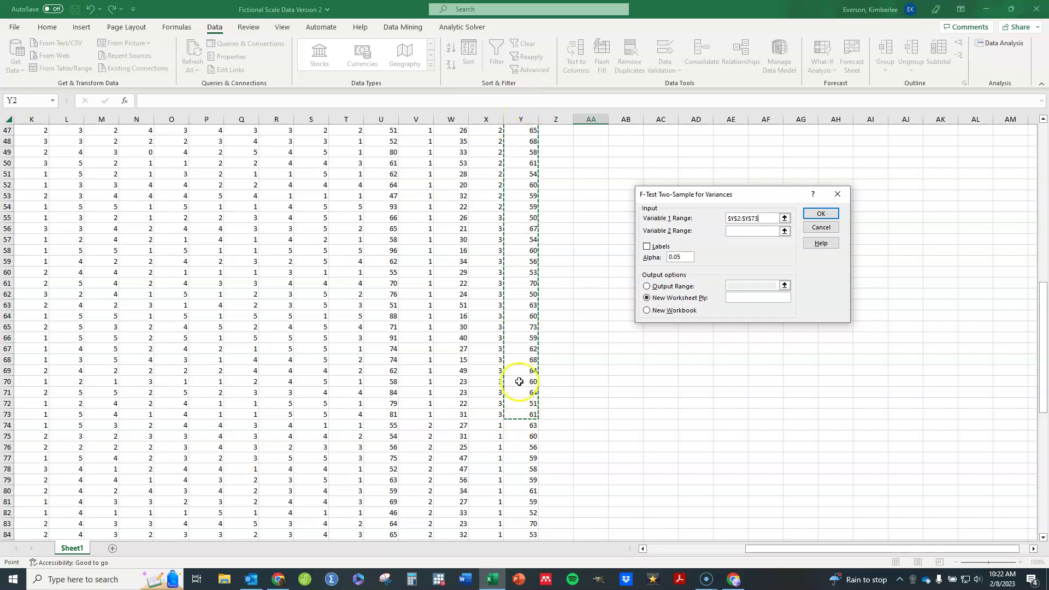
{"action": "left_click", "coordinate": [731, 231]}
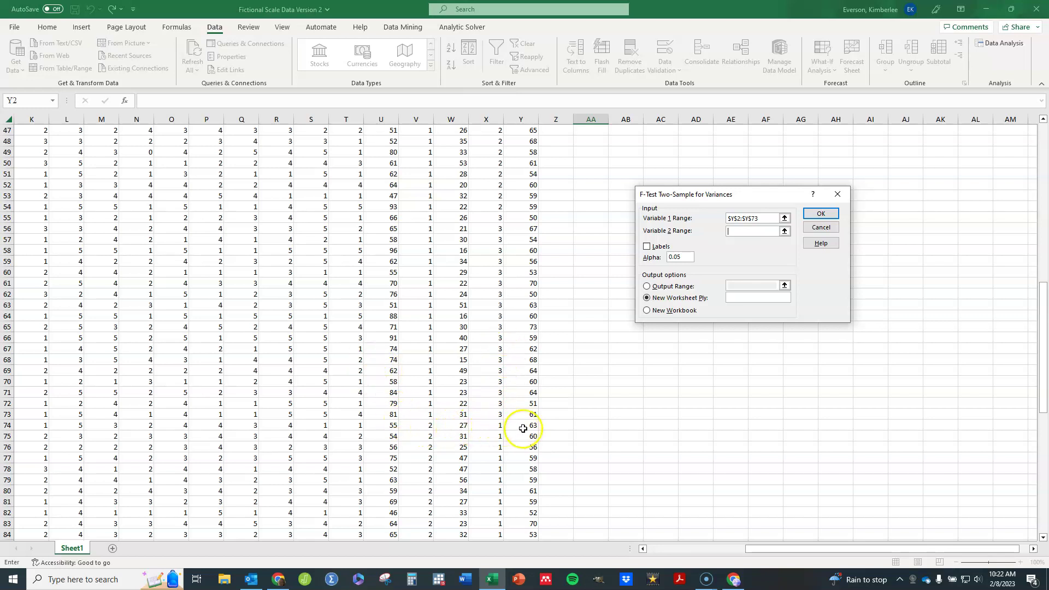
Step: Set Variable 2 Range to Y74:Y117 and output the F-Test to a new worksheet
{"action": "left_click_drag", "start_coordinate": [523, 428], "coordinate": [523, 513]}
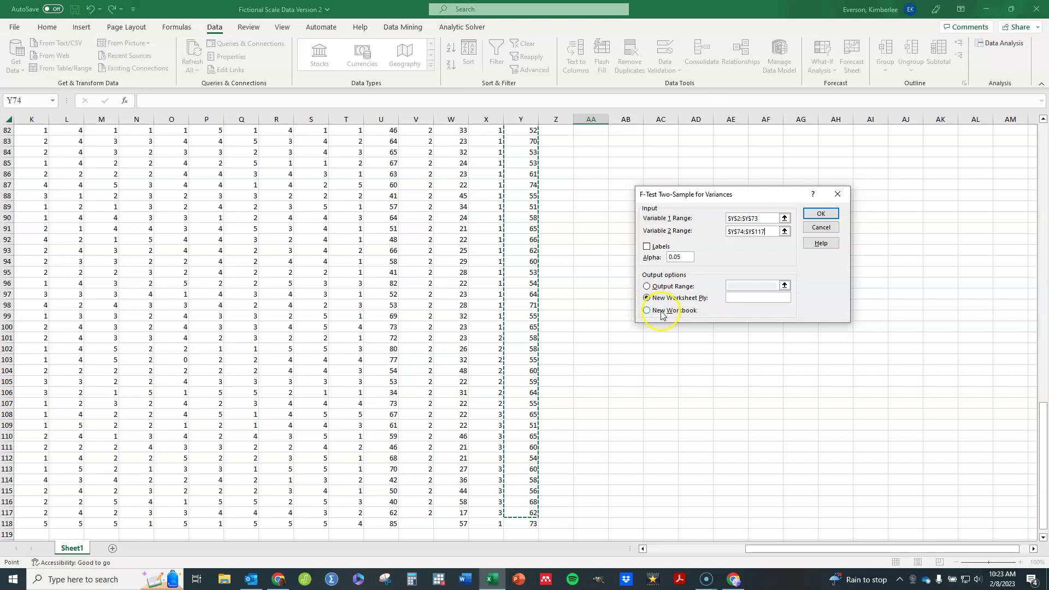
{"action": "left_click", "coordinate": [820, 216]}
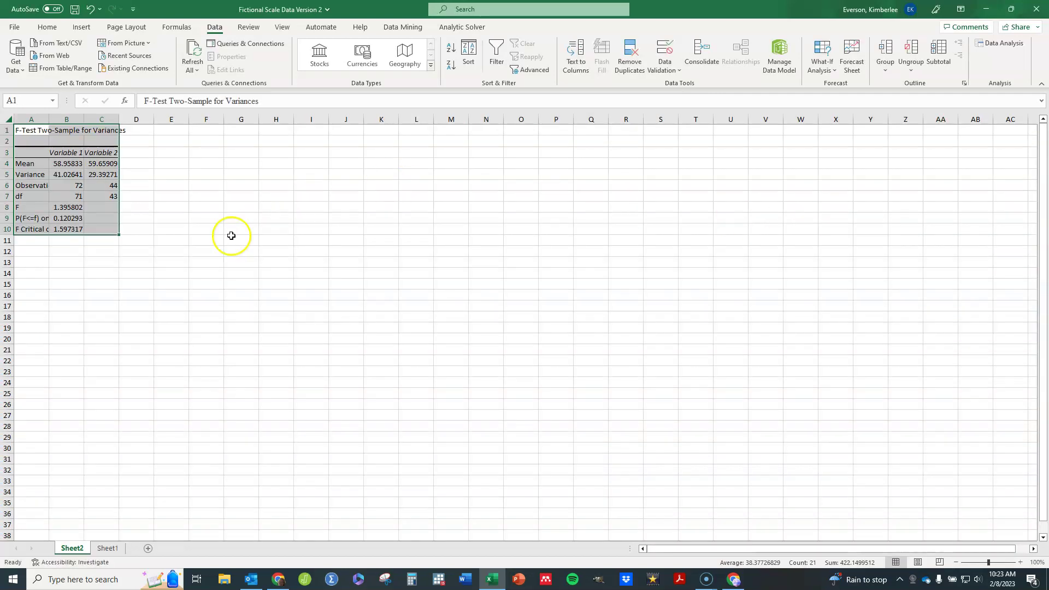
Step: Widen column A, autofit columns B and C, and check the F and one-tail P values in B8 and B9
{"action": "left_click_drag", "start_coordinate": [48, 120], "coordinate": [123, 120]}
{"action": "double_click", "coordinate": [160, 117]}
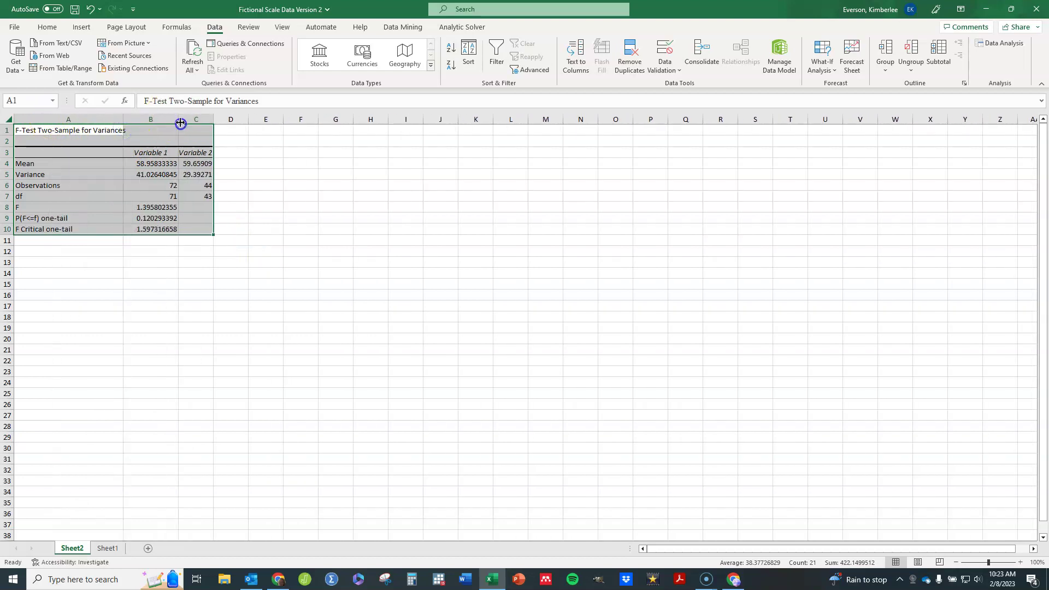
{"action": "double_click", "coordinate": [213, 119]}
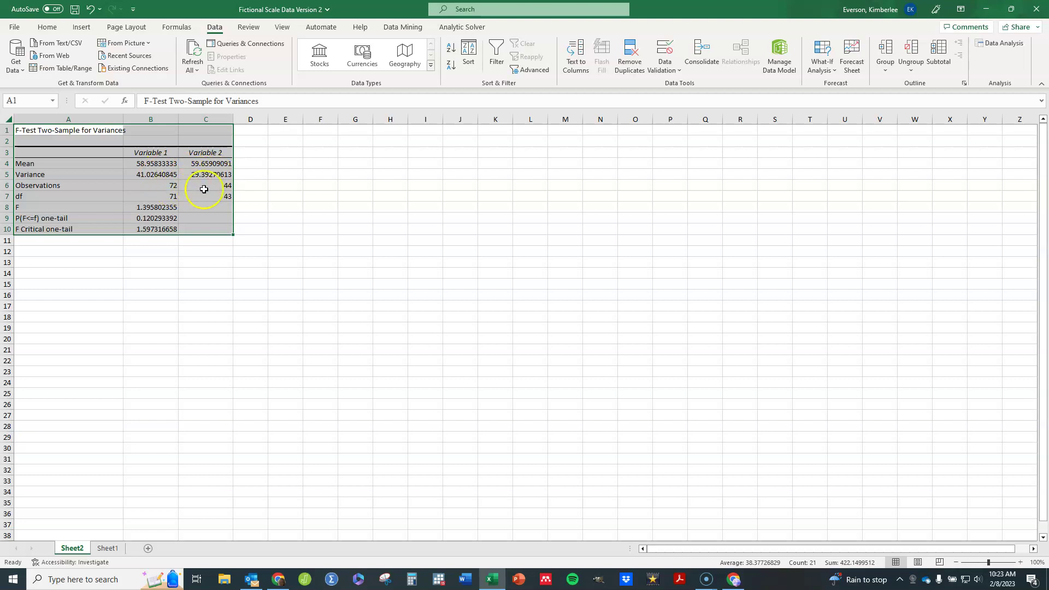
{"action": "left_click", "coordinate": [159, 207]}
{"action": "left_click", "coordinate": [165, 221]}
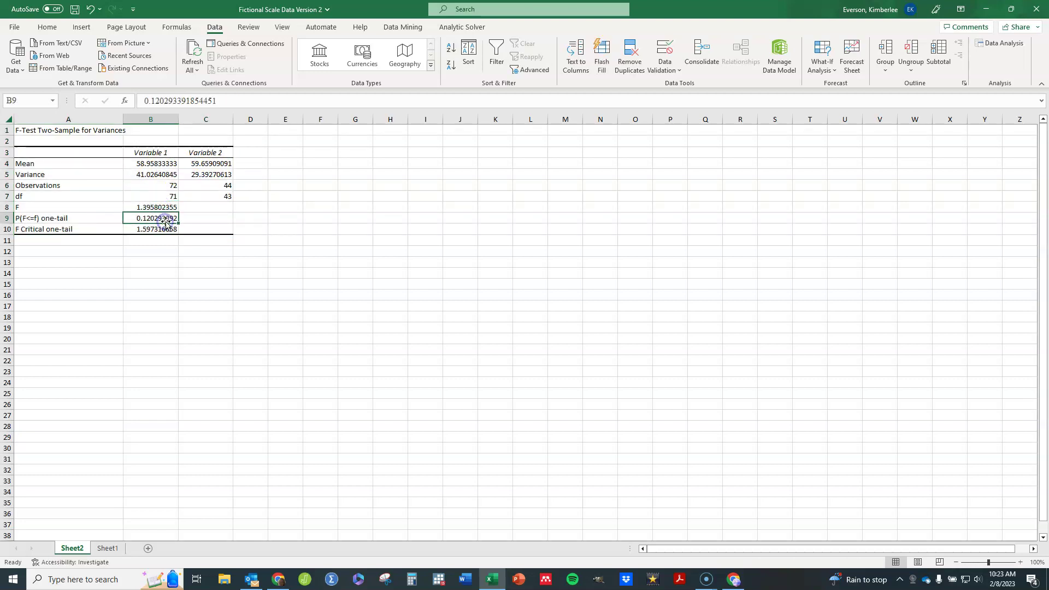